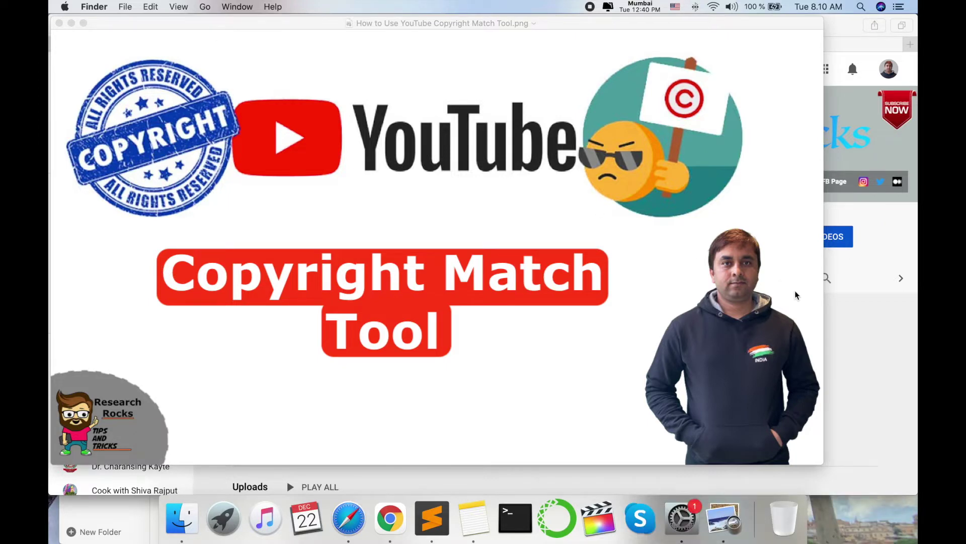
- Close the image preview and open the Research Rocks videos in YouTube Studio with MANAGE VIDEOS
{"action": "left_click", "coordinate": [865, 351]}
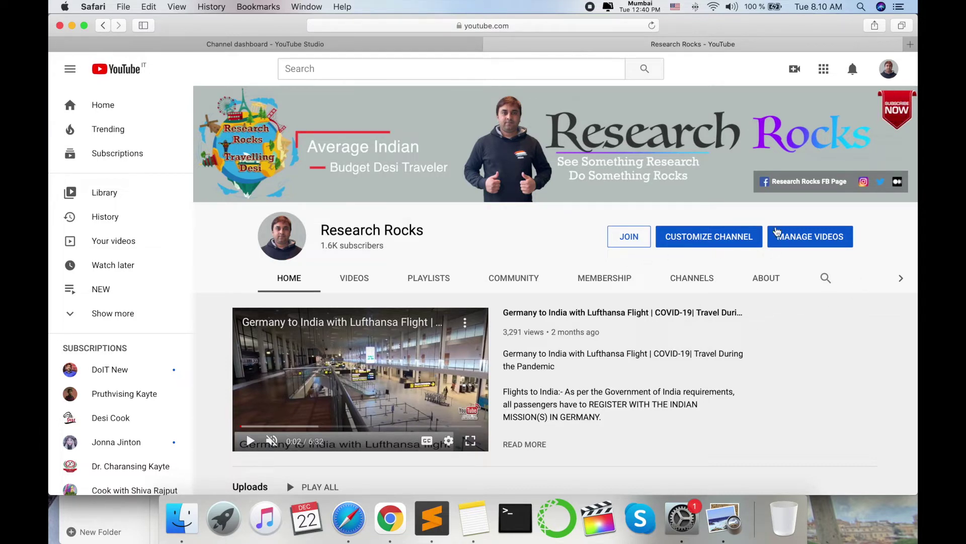
{"action": "left_click", "coordinate": [814, 241]}
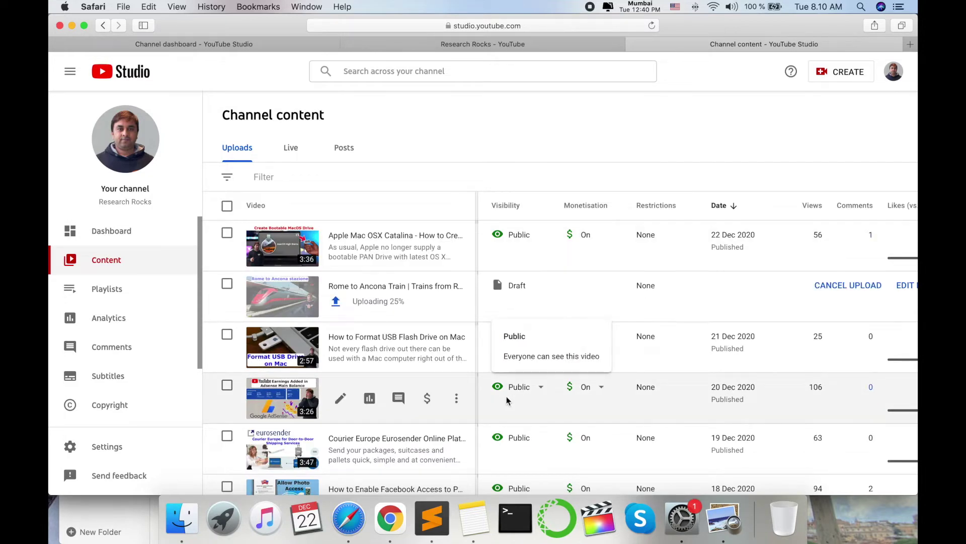
- Go from the Dashboard to the Copyright page and open the matching Divya Infotech channel
{"action": "left_click", "coordinate": [123, 237]}
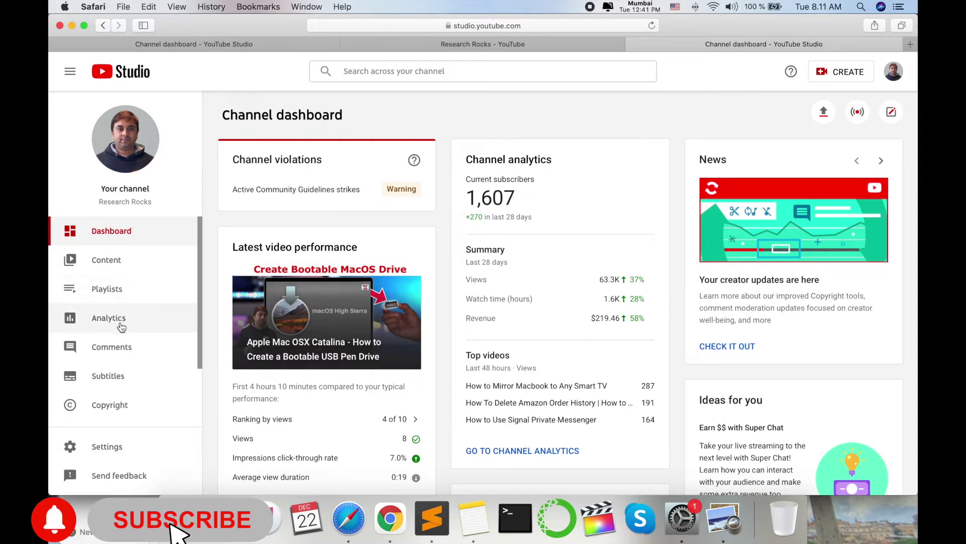
{"action": "scroll", "coordinate": [120, 327], "scroll_direction": "down", "scroll_amount": 2}
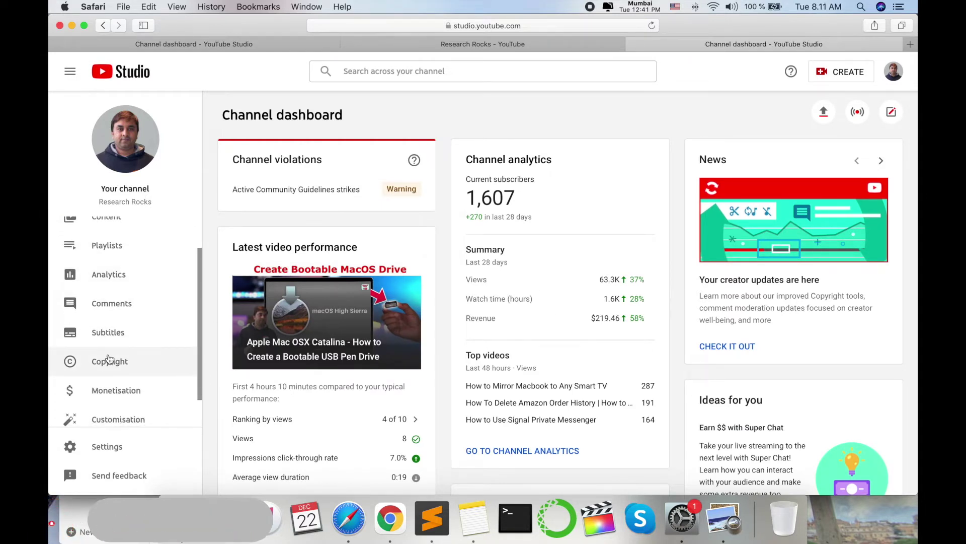
{"action": "scroll", "coordinate": [109, 358], "scroll_direction": "down", "scroll_amount": 2}
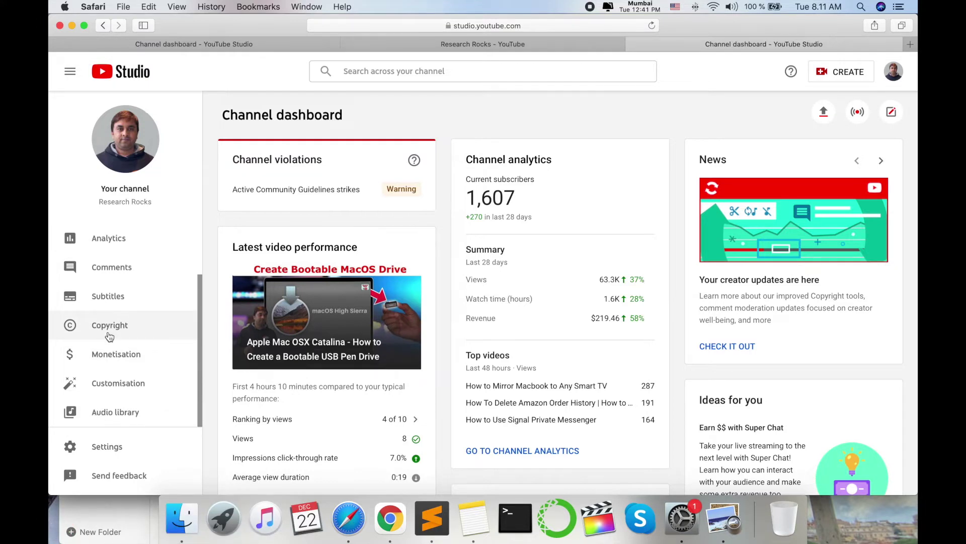
{"action": "left_click", "coordinate": [122, 326]}
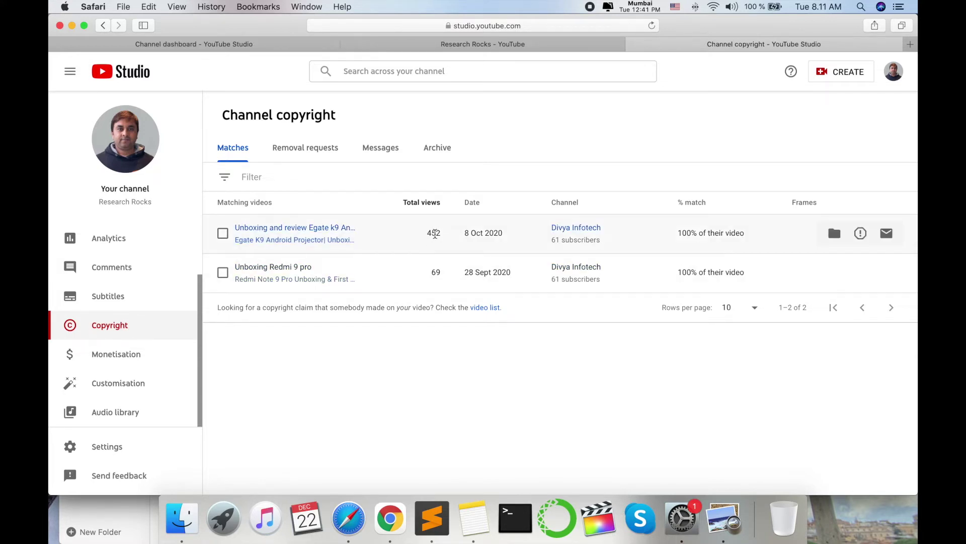
{"action": "double_click", "coordinate": [434, 233]}
{"action": "left_click", "coordinate": [431, 272]}
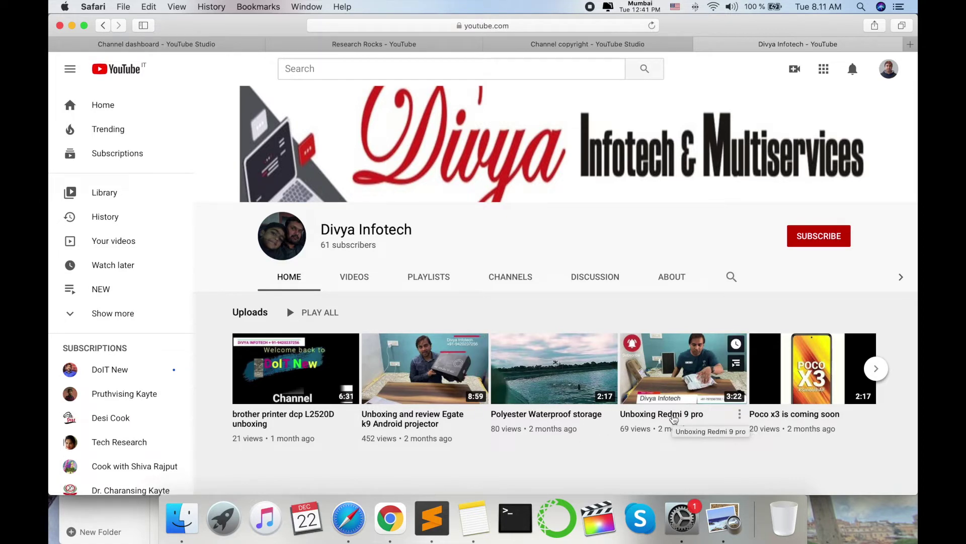
- Return from the Divya Infotech uploads to the Channel copyright tab
{"action": "left_click", "coordinate": [579, 47]}
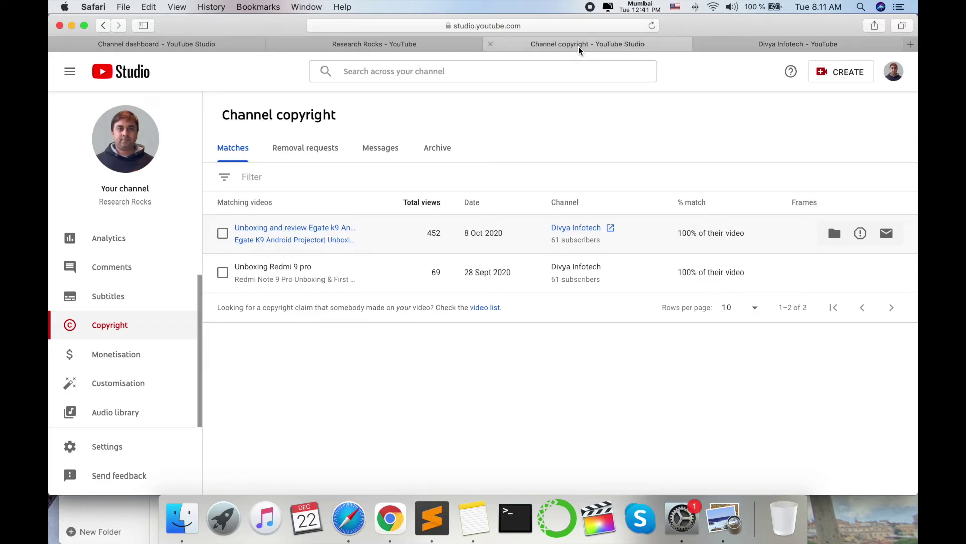
- Preview the Egate k9 match actions, check Removal requests and Messages, then open the Researchgate video
{"action": "left_click", "coordinate": [222, 233]}
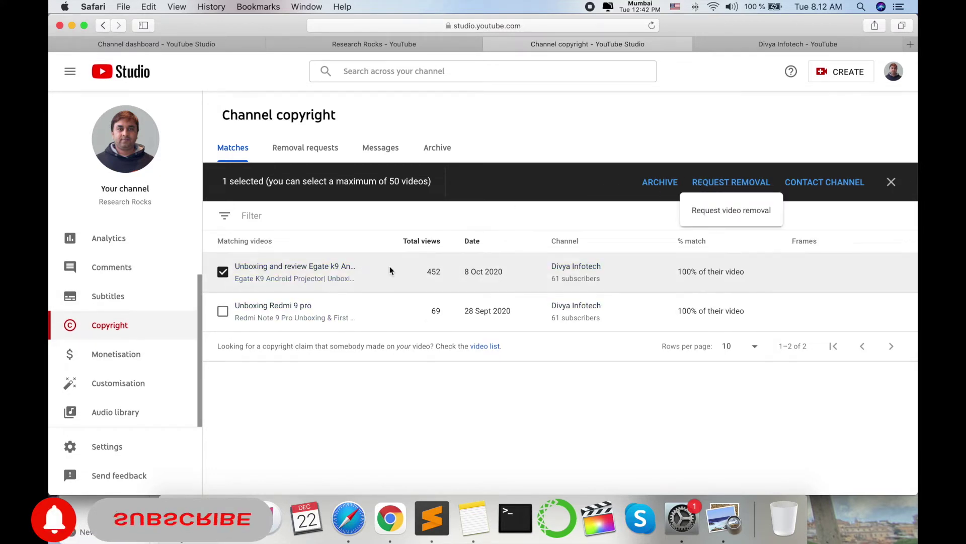
{"action": "left_click", "coordinate": [223, 275]}
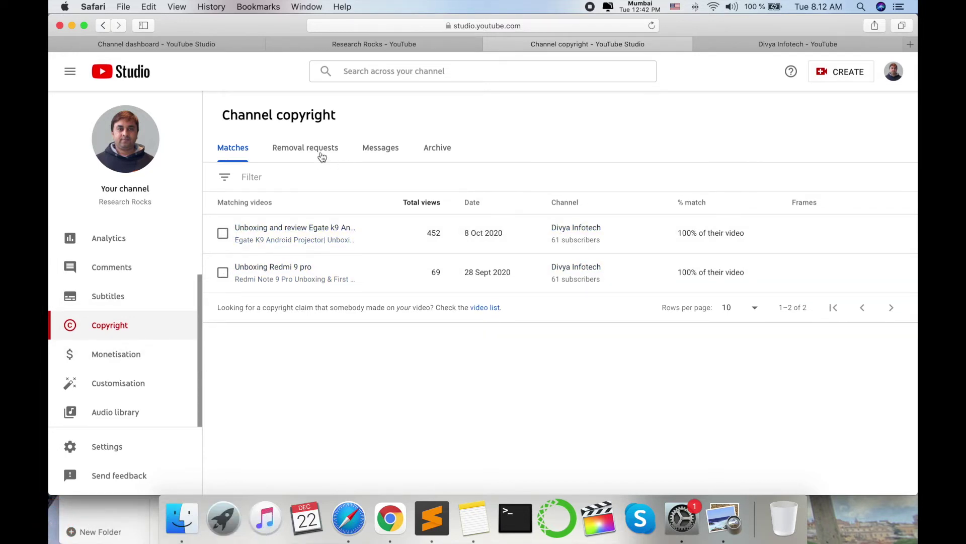
{"action": "left_click", "coordinate": [322, 156]}
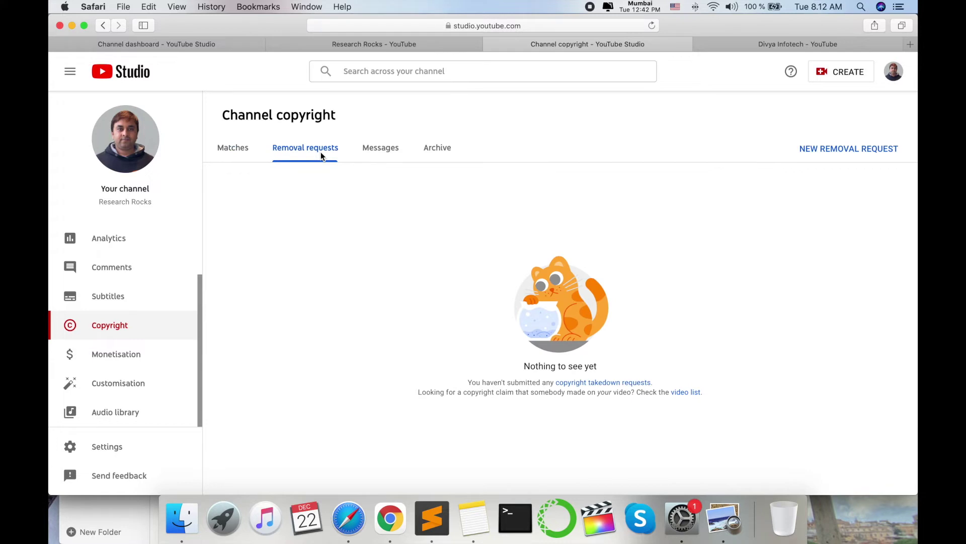
{"action": "left_click", "coordinate": [379, 152]}
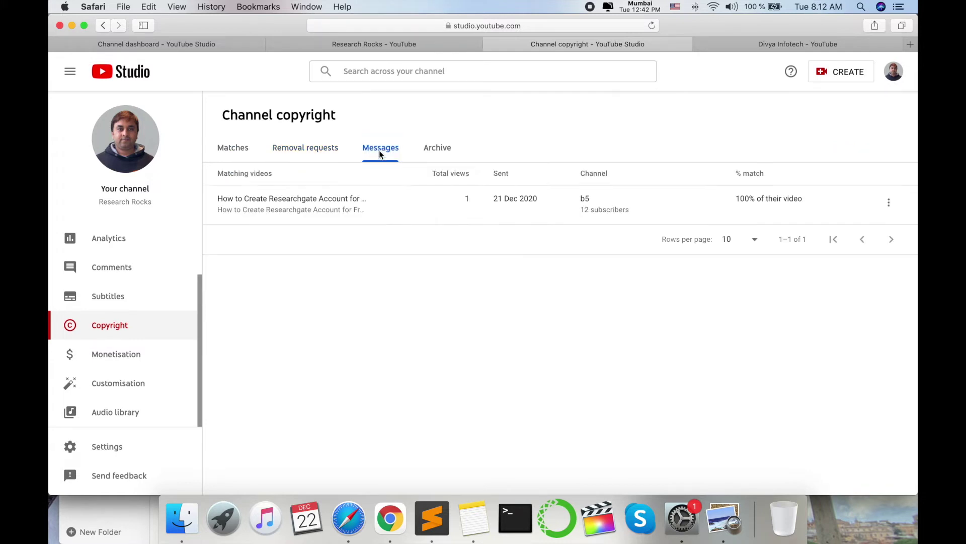
{"action": "left_click", "coordinate": [345, 210]}
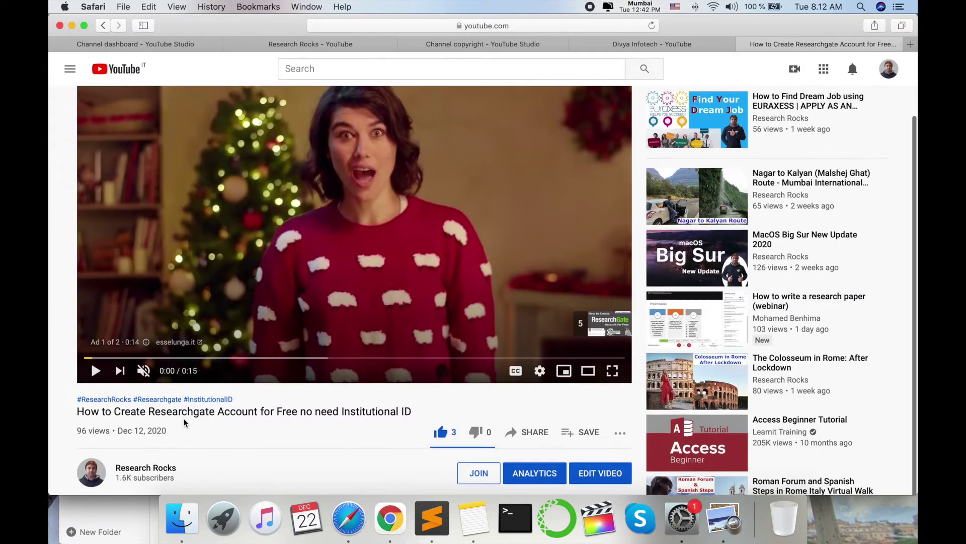
- Open channel b5 from the Divya Infotech tab and list all its uploaded videos
{"action": "left_click", "coordinate": [664, 44]}
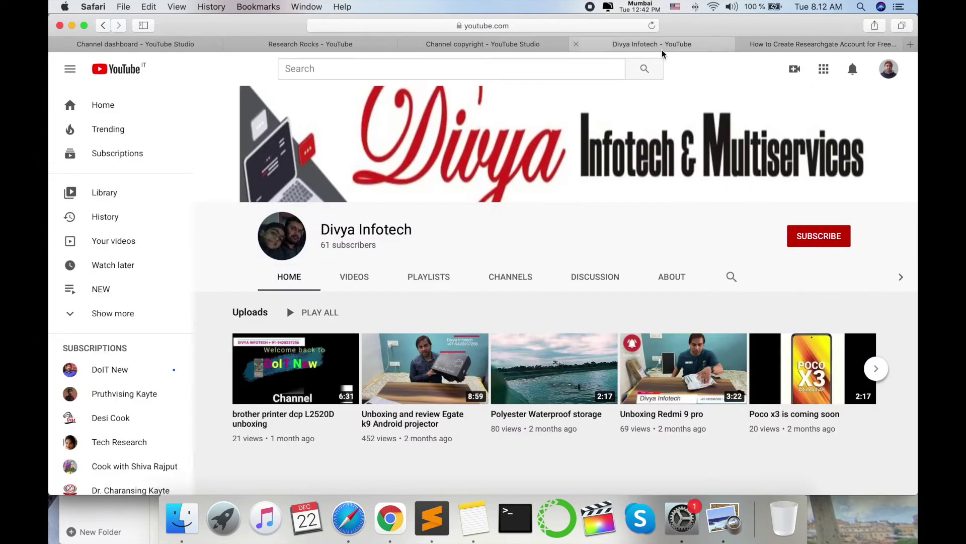
{"action": "left_click", "coordinate": [588, 195]}
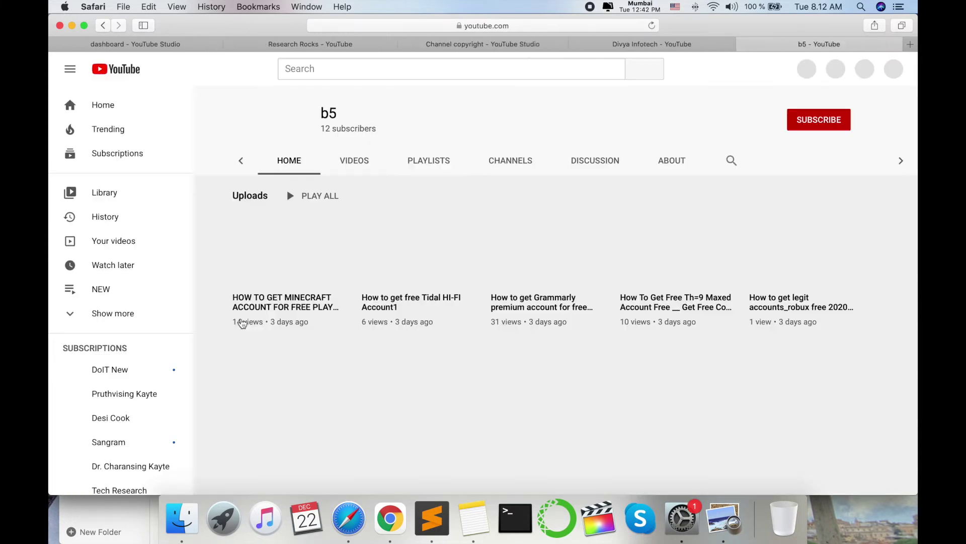
{"action": "scroll", "coordinate": [856, 241], "scroll_direction": "down", "scroll_amount": 1}
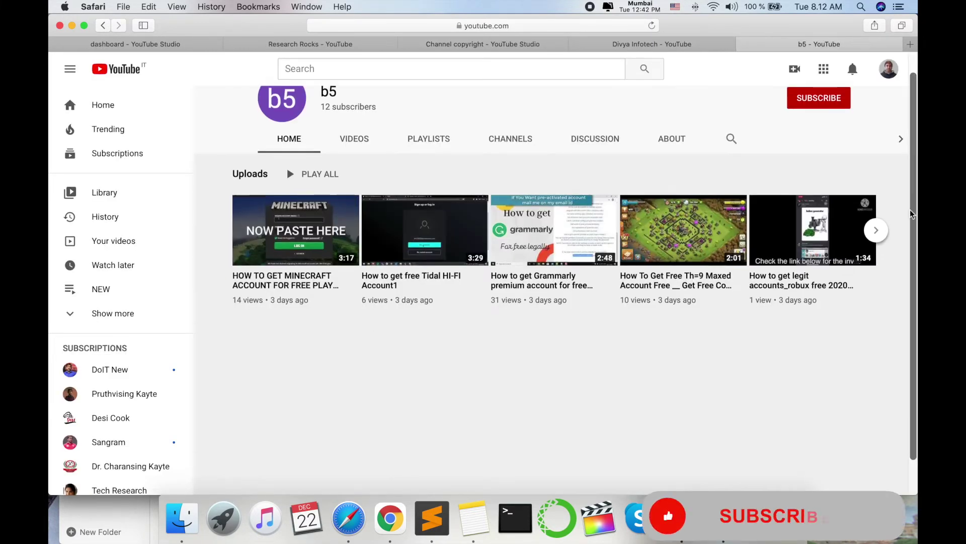
{"action": "left_click", "coordinate": [874, 233]}
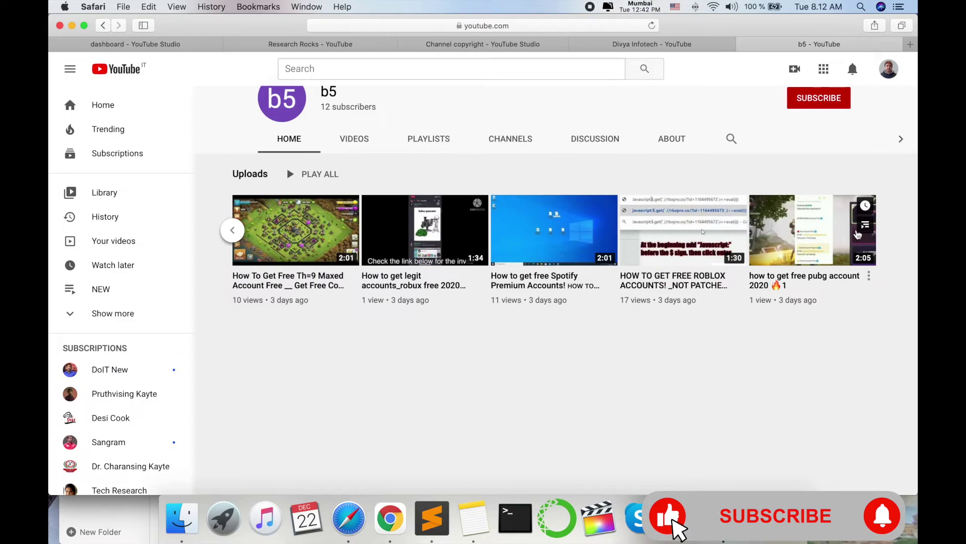
{"action": "left_click", "coordinate": [357, 139]}
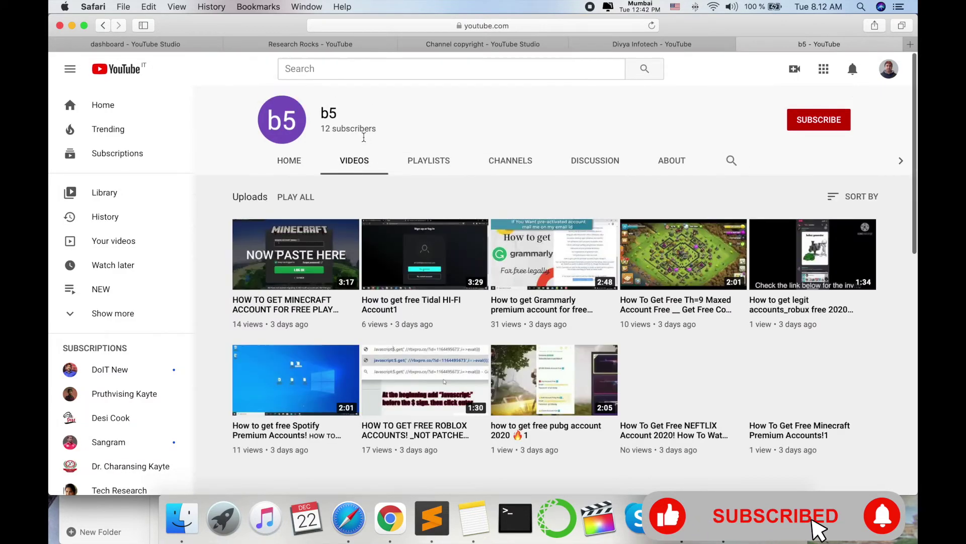
- Browse b5's videos, then return to the copyright Messages page
{"action": "scroll", "coordinate": [456, 284], "scroll_direction": "down", "scroll_amount": 15}
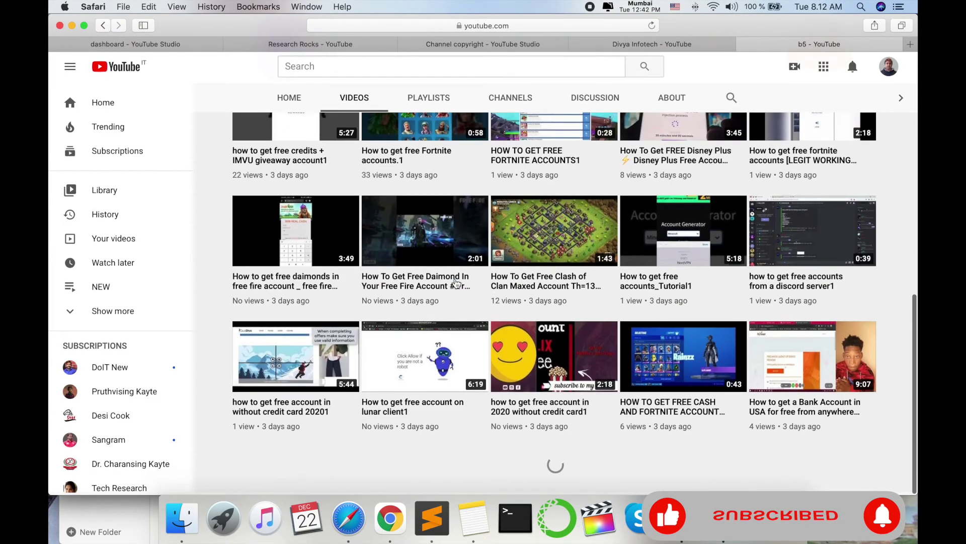
{"action": "scroll", "coordinate": [456, 283], "scroll_direction": "up", "scroll_amount": 15}
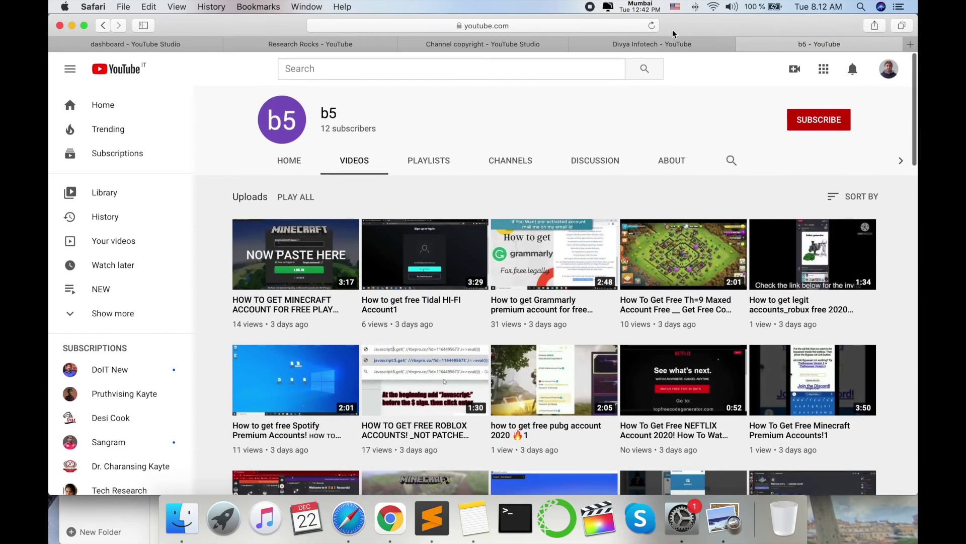
{"action": "left_click", "coordinate": [655, 46]}
{"action": "left_click", "coordinate": [481, 45]}
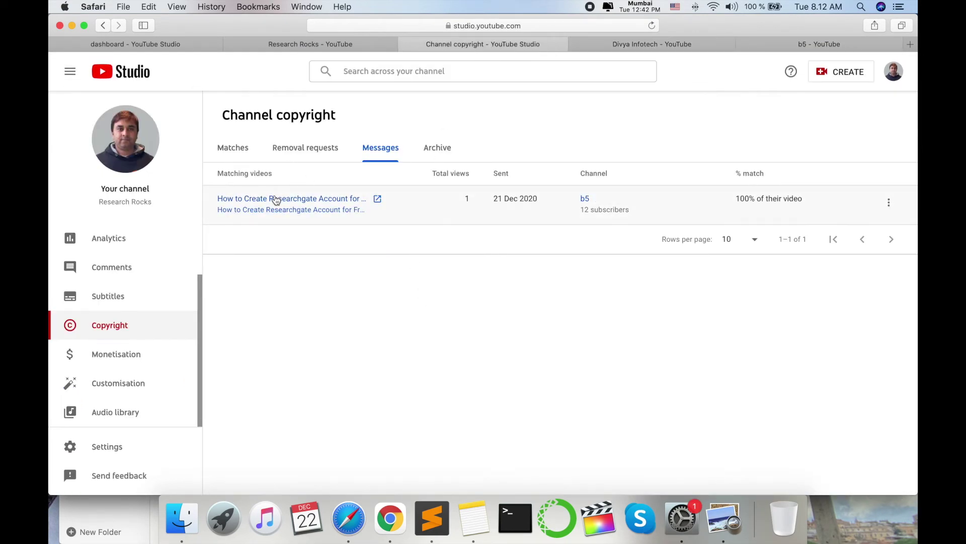
- View archived matches, return to Matches, and toggle the Redmi 9 pro selection
{"action": "left_click", "coordinate": [438, 148]}
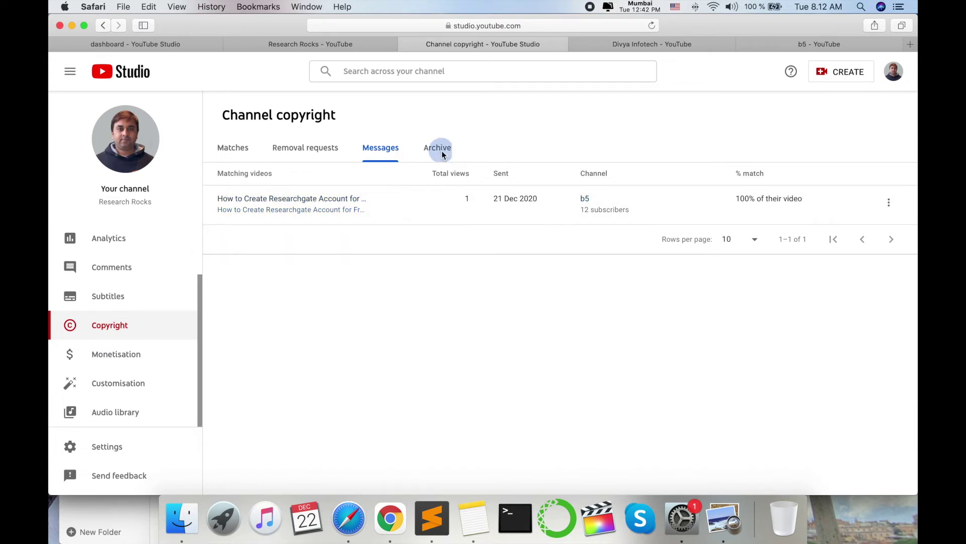
{"action": "left_click", "coordinate": [238, 149]}
{"action": "left_click", "coordinate": [223, 272]}
{"action": "left_click", "coordinate": [223, 300]}
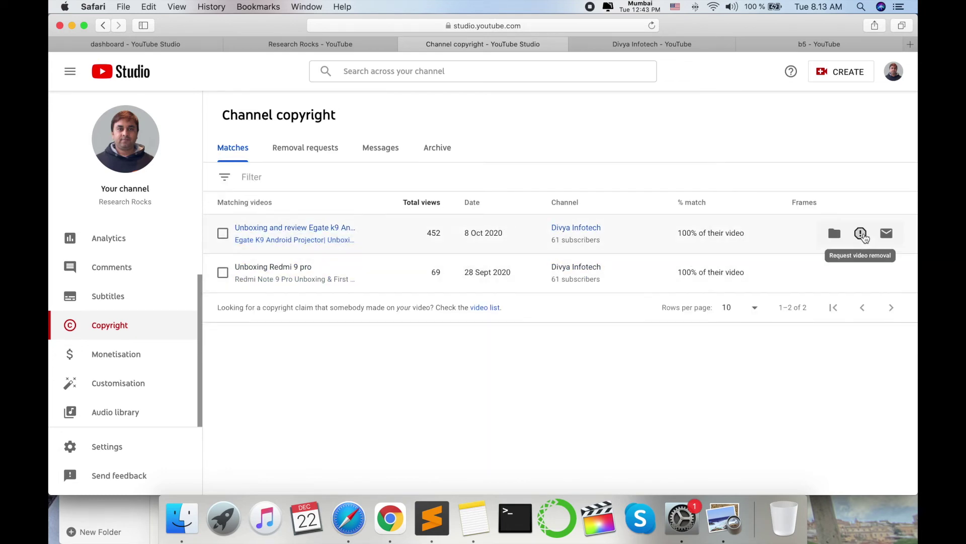
- Review the removal request form for the Egate k9 copy and close it unsubmitted
{"action": "left_click", "coordinate": [861, 234]}
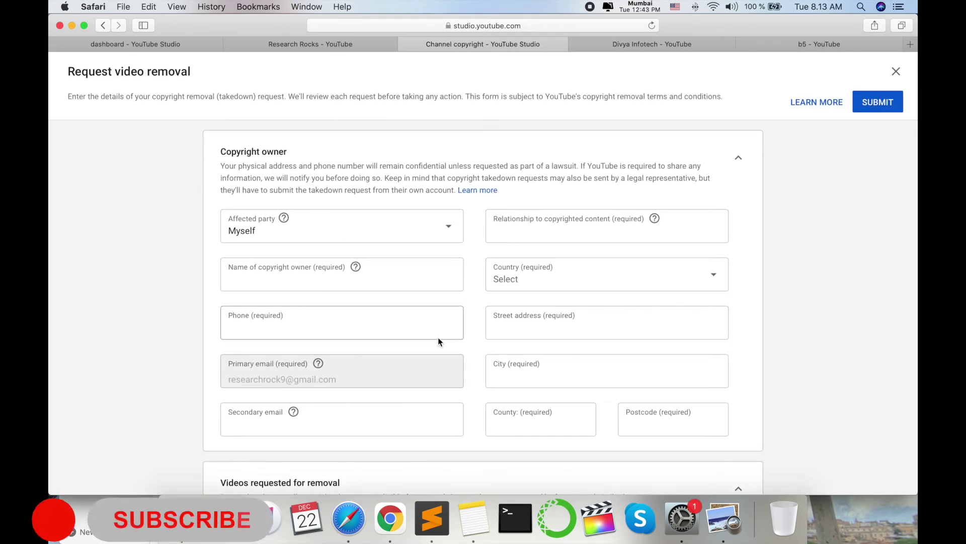
{"action": "scroll", "coordinate": [576, 251], "scroll_direction": "down", "scroll_amount": 5}
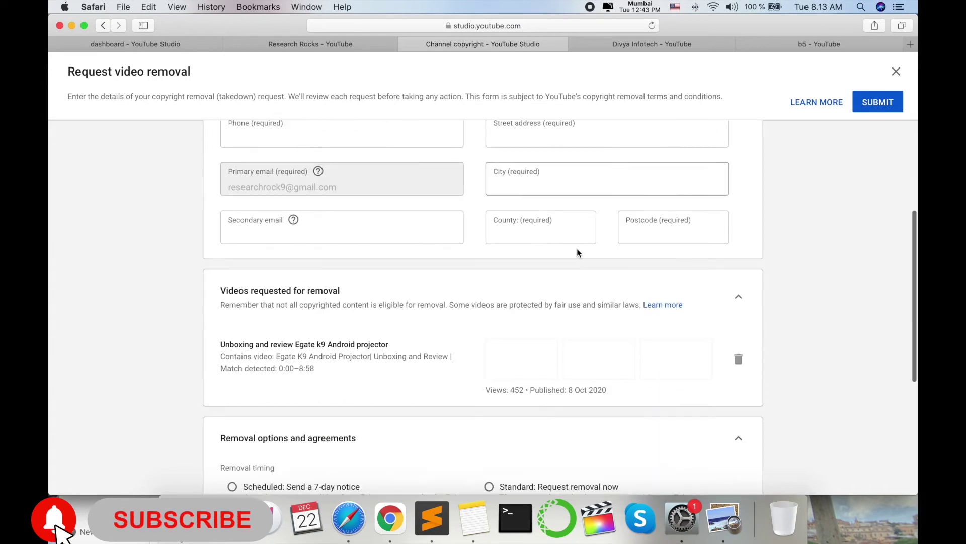
{"action": "scroll", "coordinate": [577, 253], "scroll_direction": "down", "scroll_amount": 6}
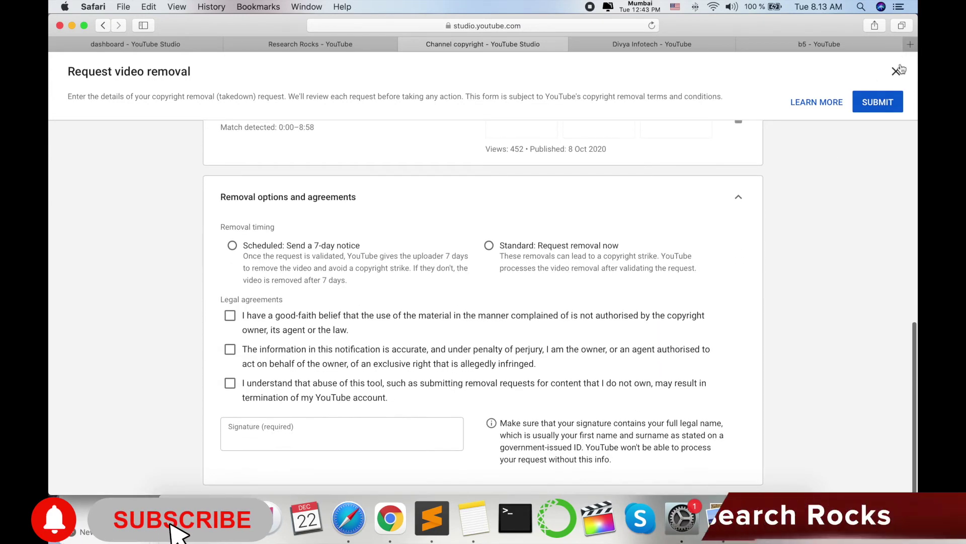
{"action": "left_click", "coordinate": [898, 71]}
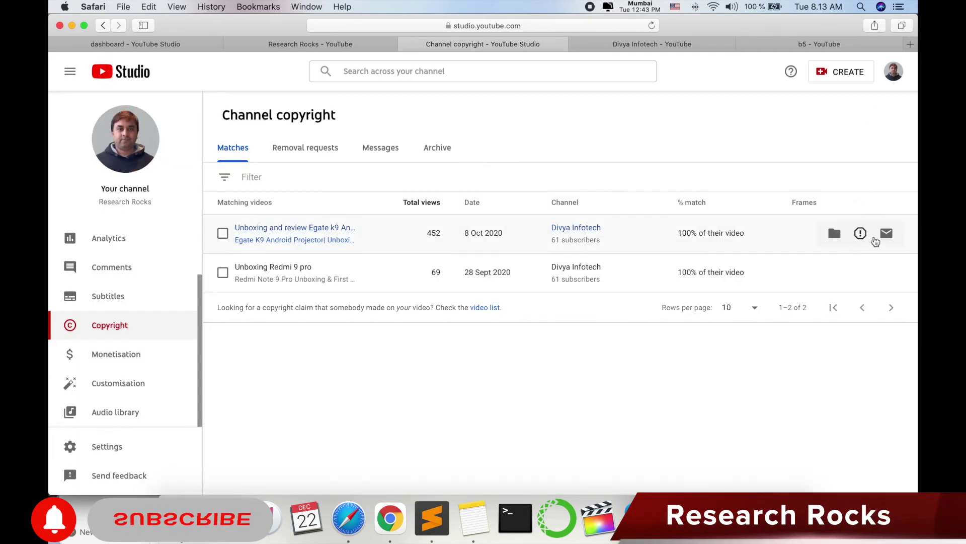
{"action": "left_click", "coordinate": [887, 233]}
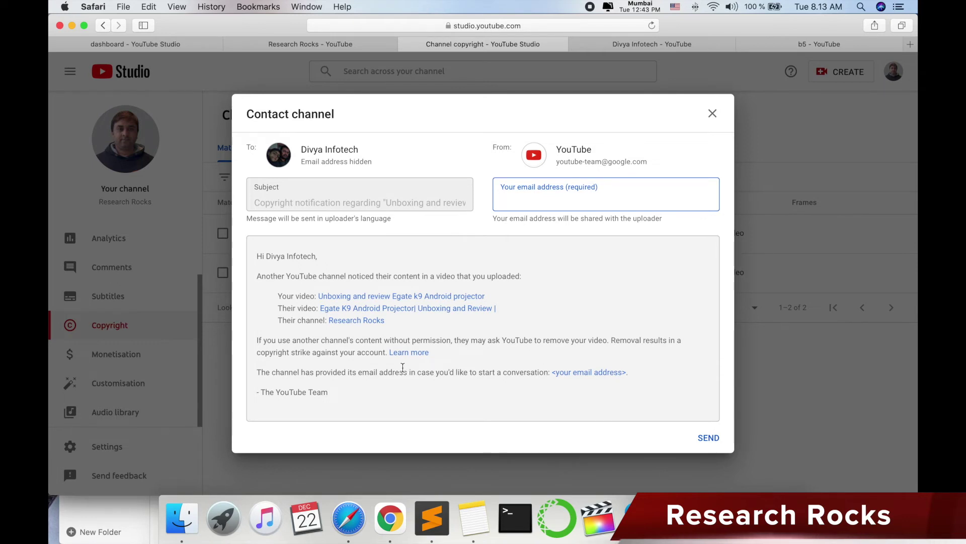
{"action": "left_click_drag", "start_coordinate": [384, 353], "coordinate": [258, 350]}
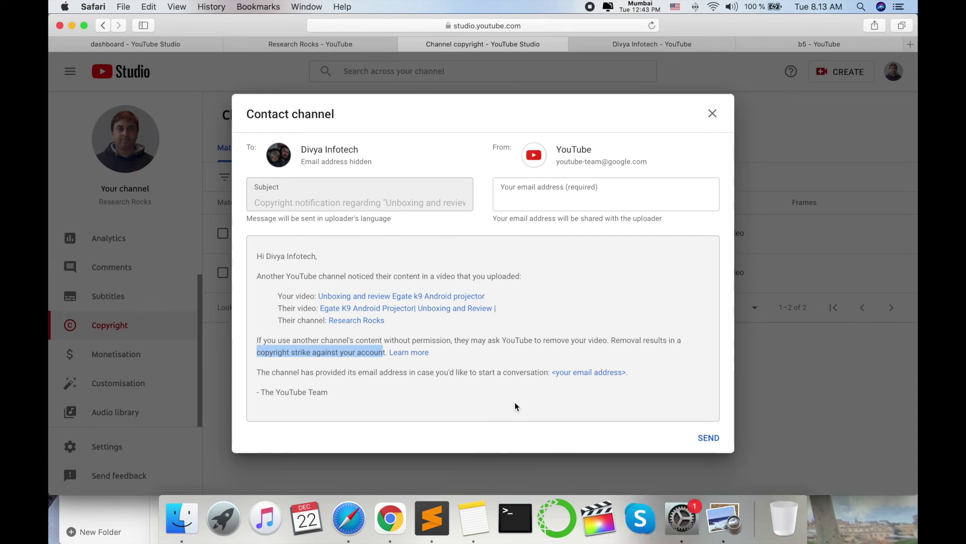
{"action": "left_click", "coordinate": [713, 114]}
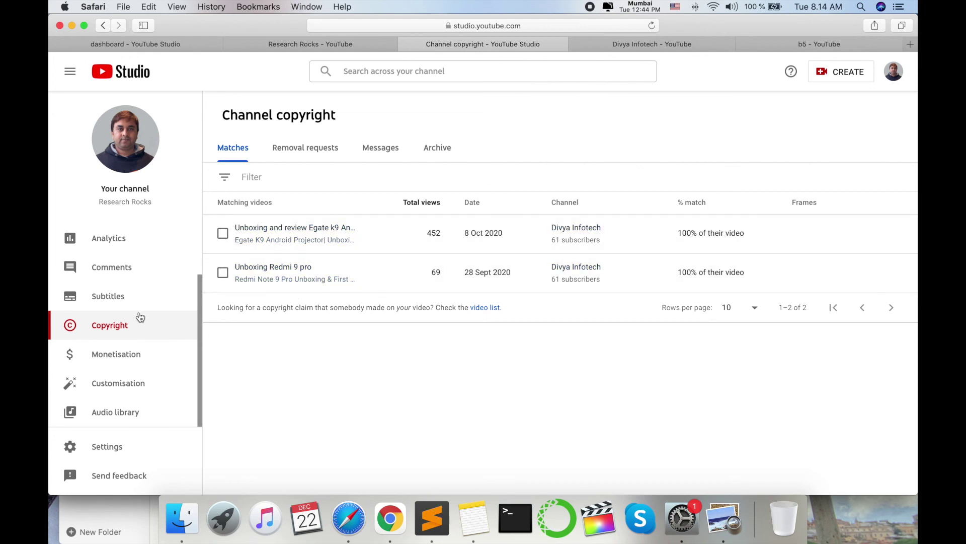
- Scroll the Studio sidebar back up
{"action": "scroll", "coordinate": [140, 317], "scroll_direction": "up", "scroll_amount": 3}
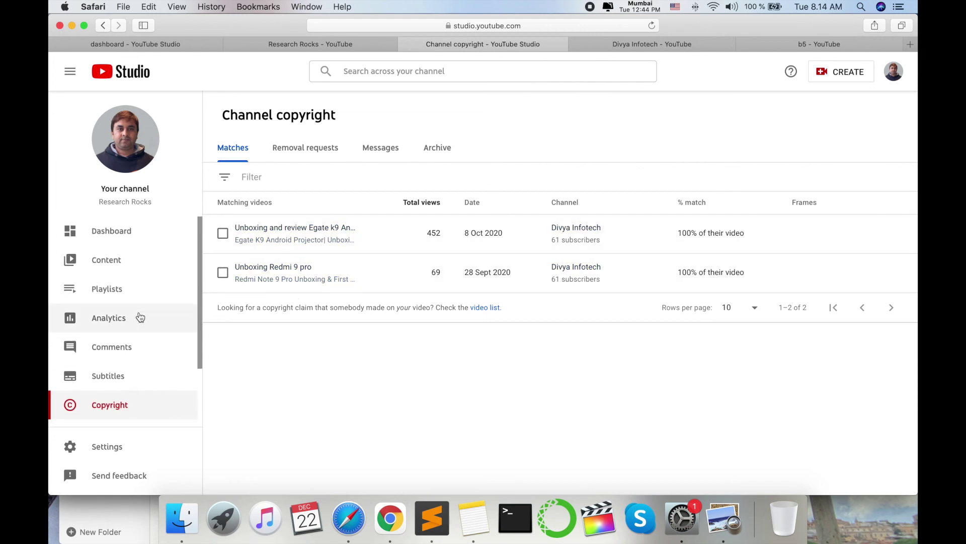